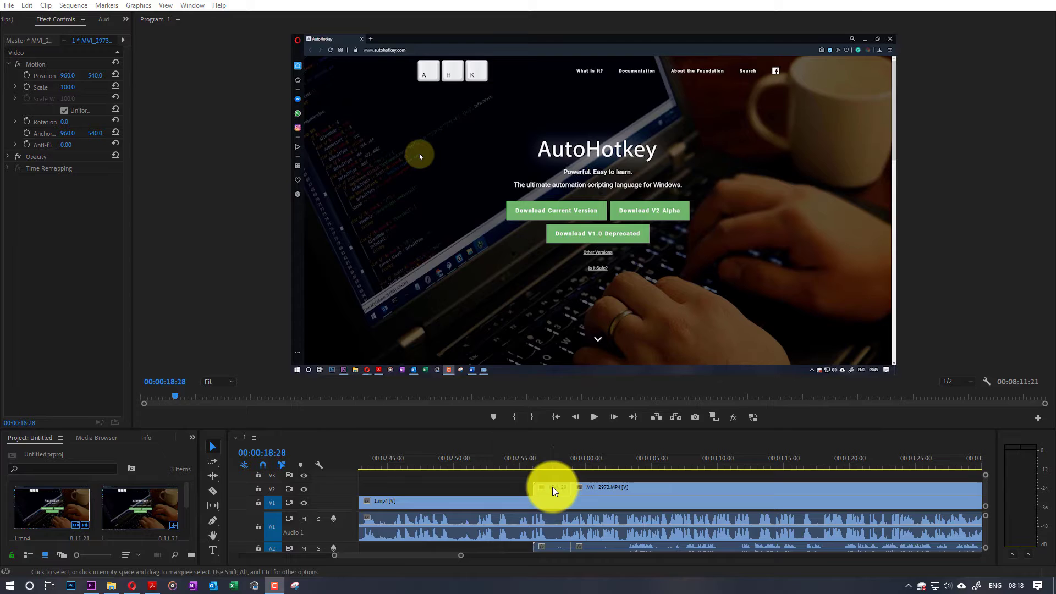
- Copy the MVI_2 clip, set the playhead to 00:01:39:15, and undo a trial paste over track 1
left_click(553, 492)
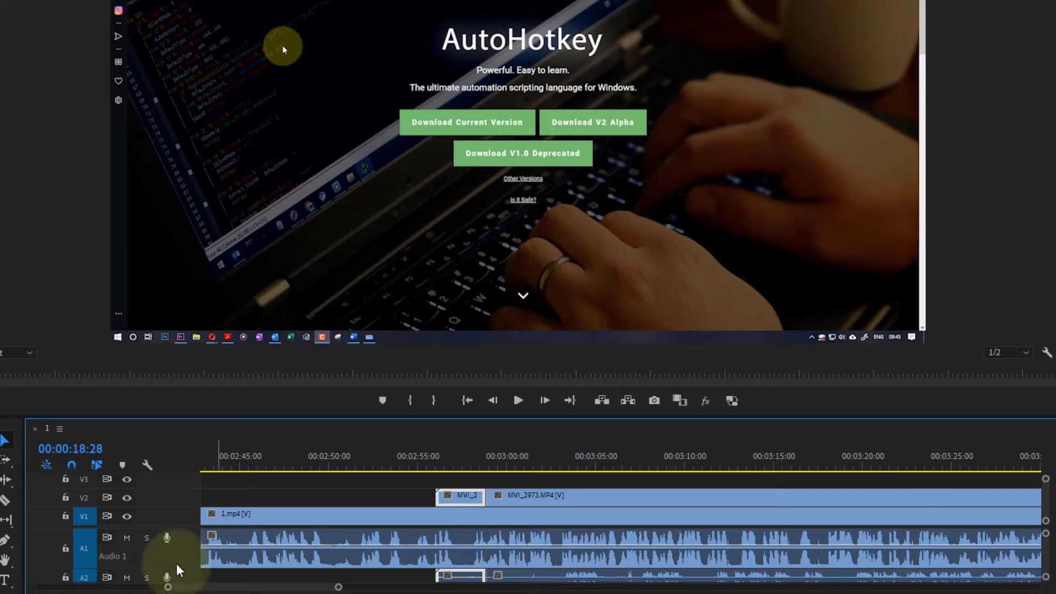
mouse_move(495, 529)
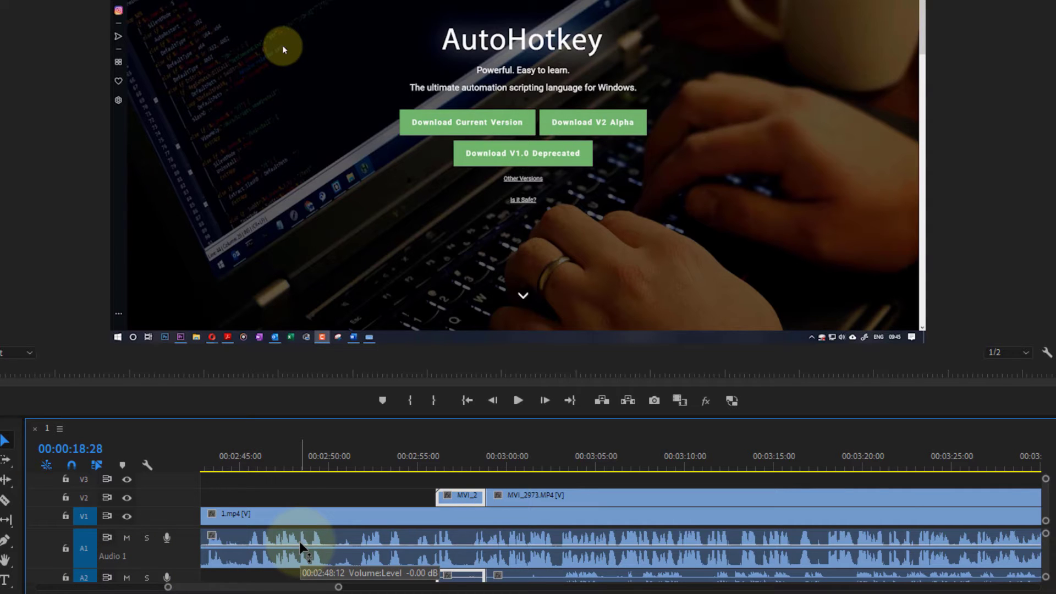
key("ctrl+c")
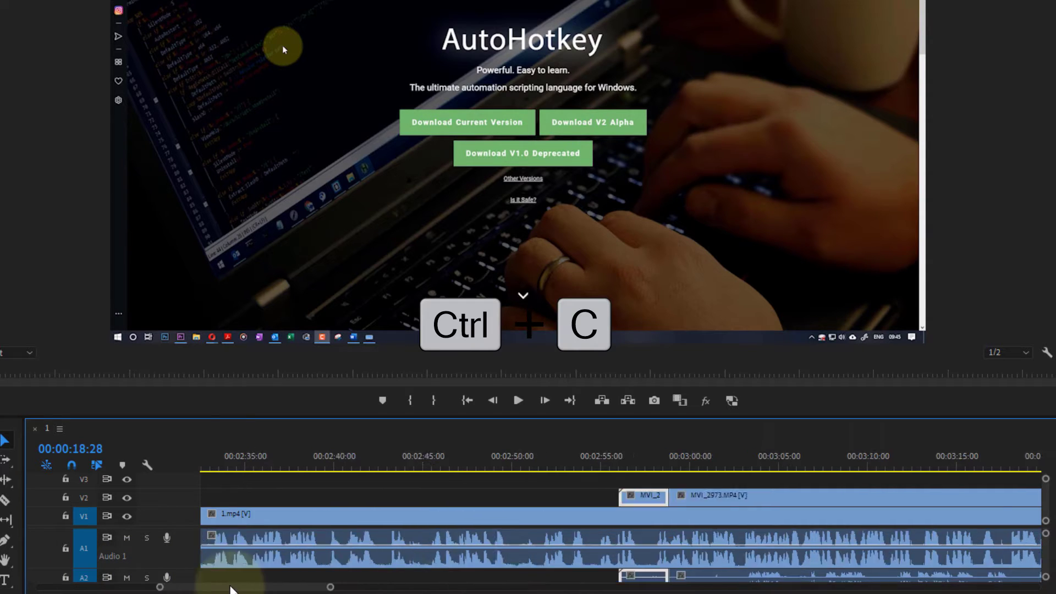
left_click_drag(253, 588, 200, 588)
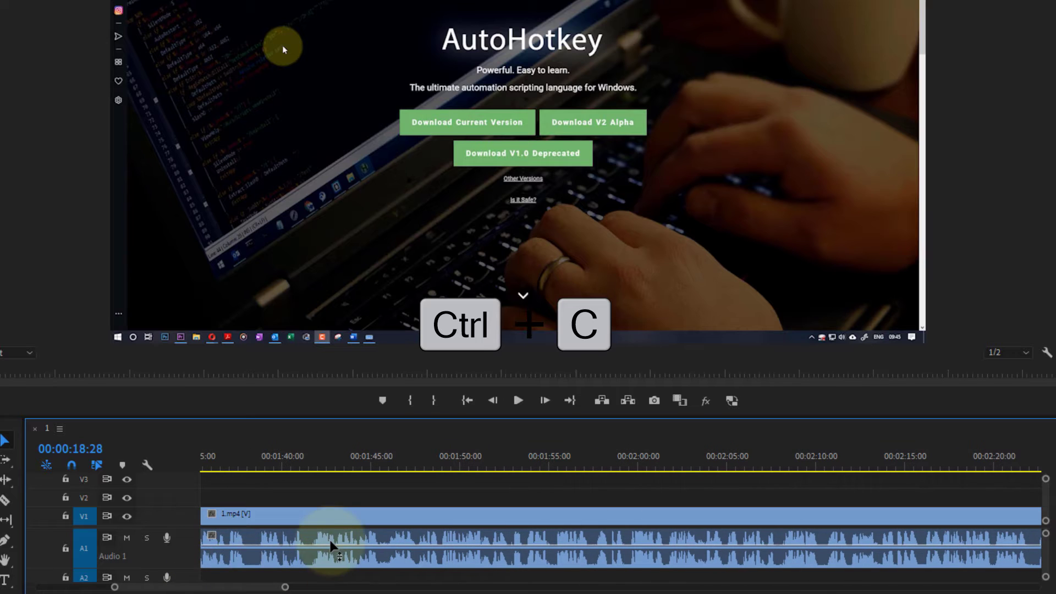
left_click(273, 464)
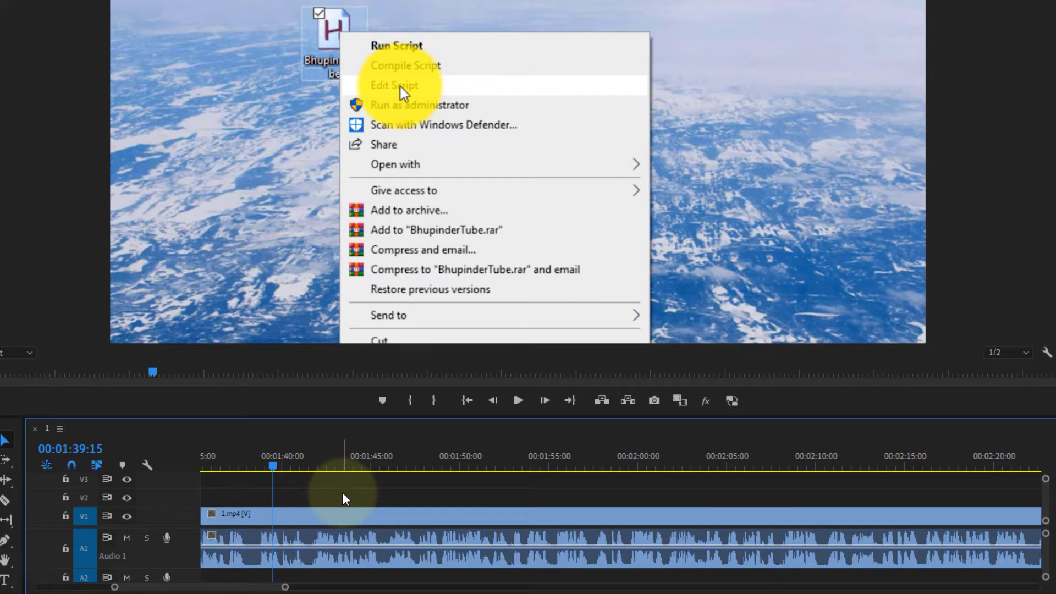
key("ctrl+v")
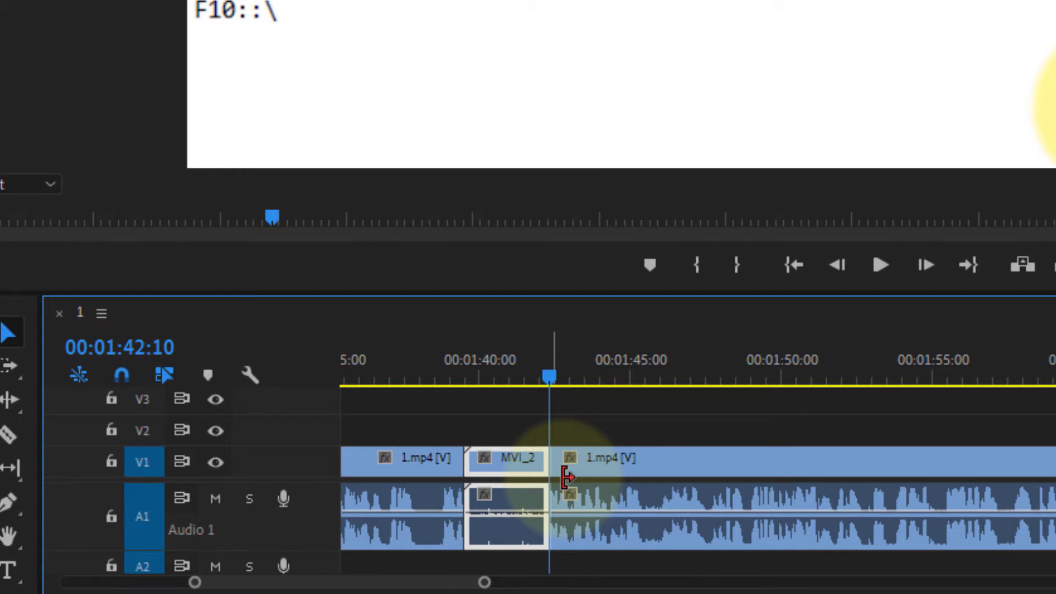
key("ctrl+z")
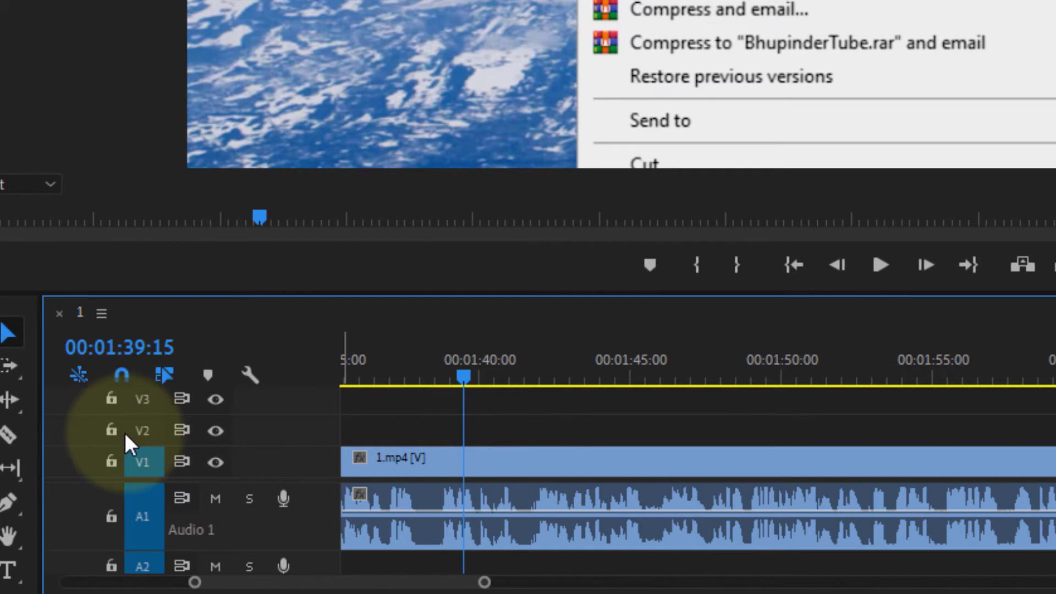
- Lock video track 1 and audio track 1, then paste the MVI_2 clip at the playhead
left_click(111, 461)
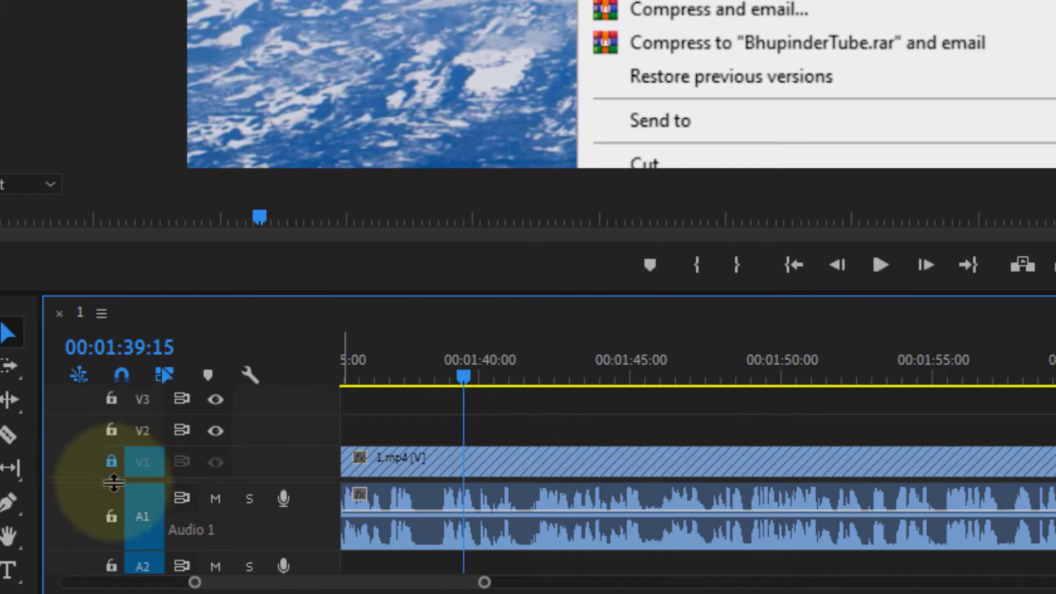
left_click(111, 517)
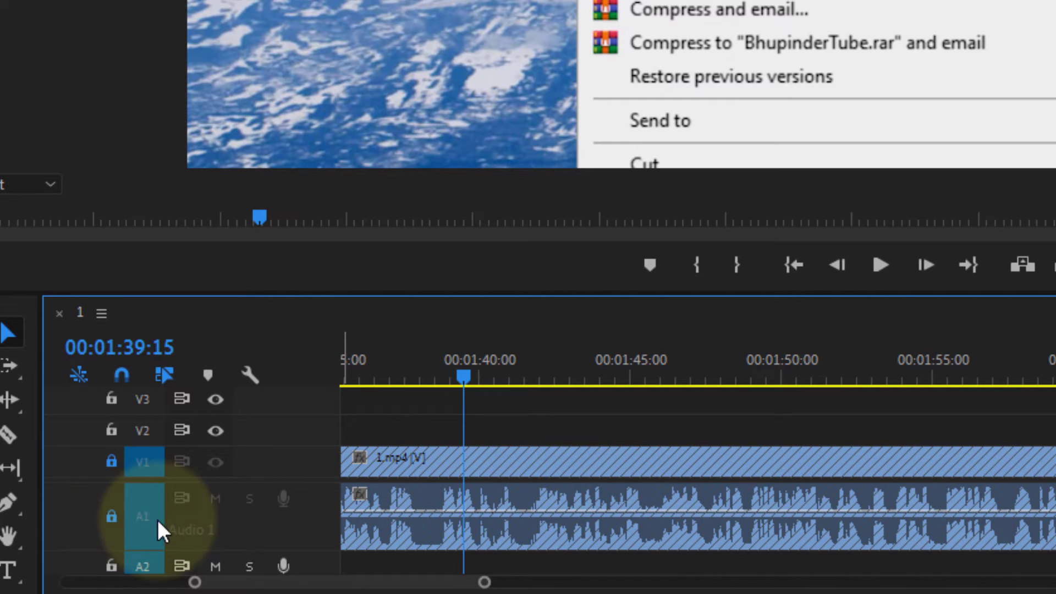
key("ctrl+v")
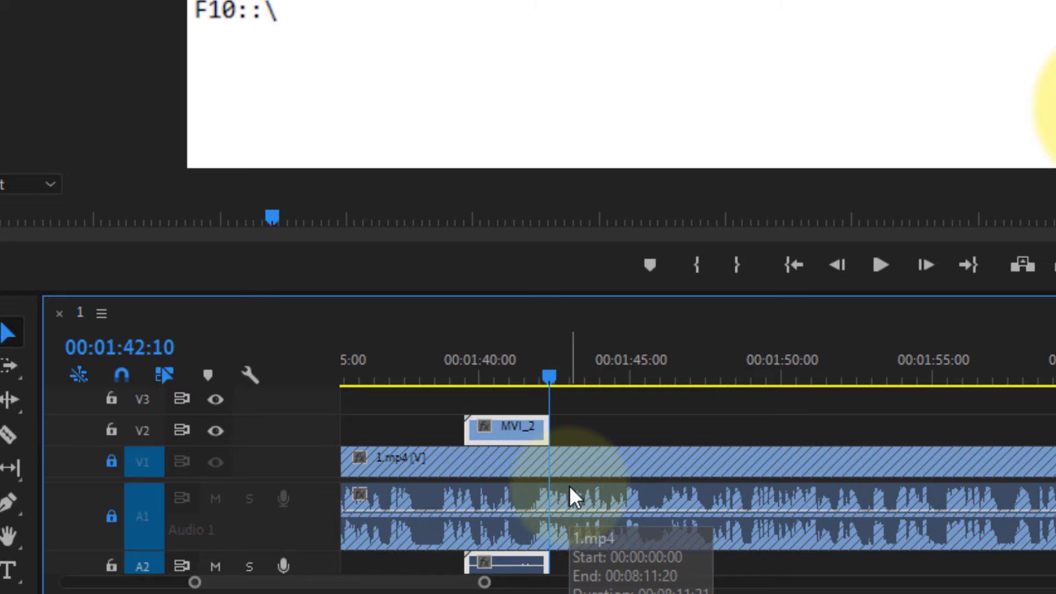
- Undo the trial paste, unlock and untarget V1/A1, and paste MVI_2 onto video track 2
key("ctrl+z")
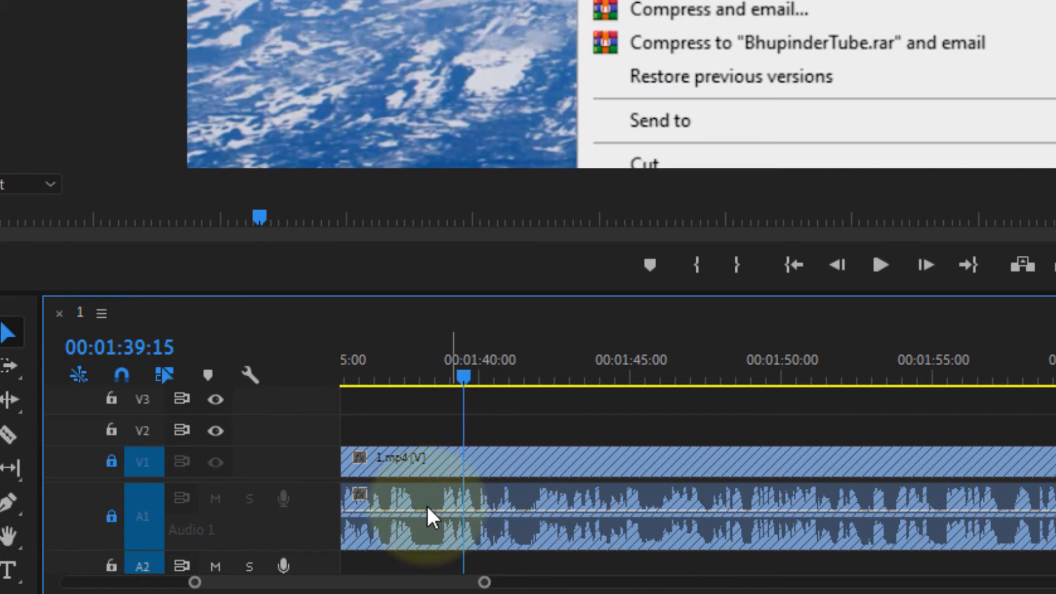
left_click(113, 460)
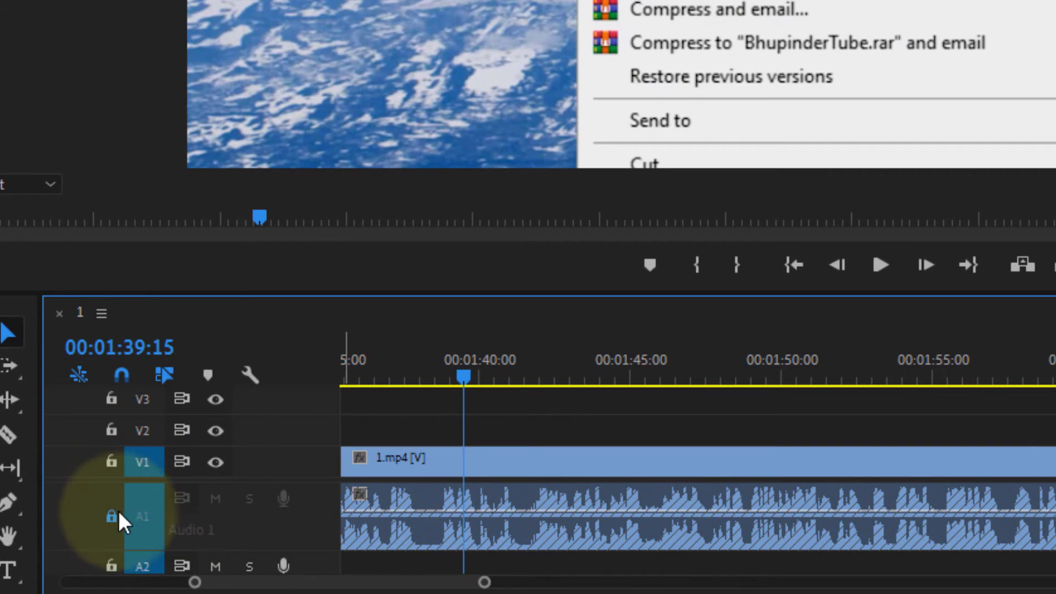
left_click(111, 516)
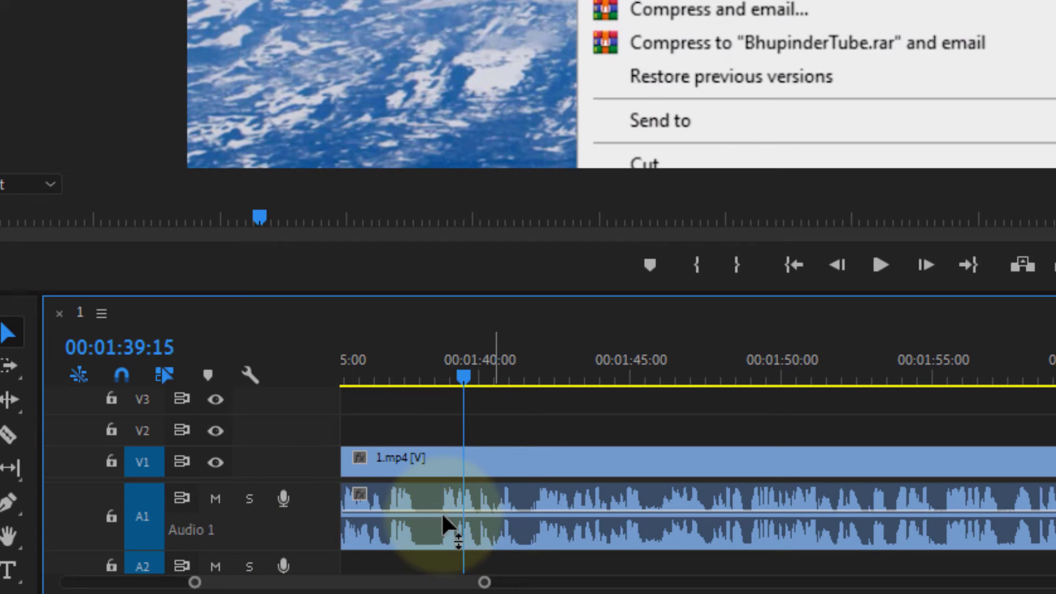
left_click(137, 463)
left_click(141, 517)
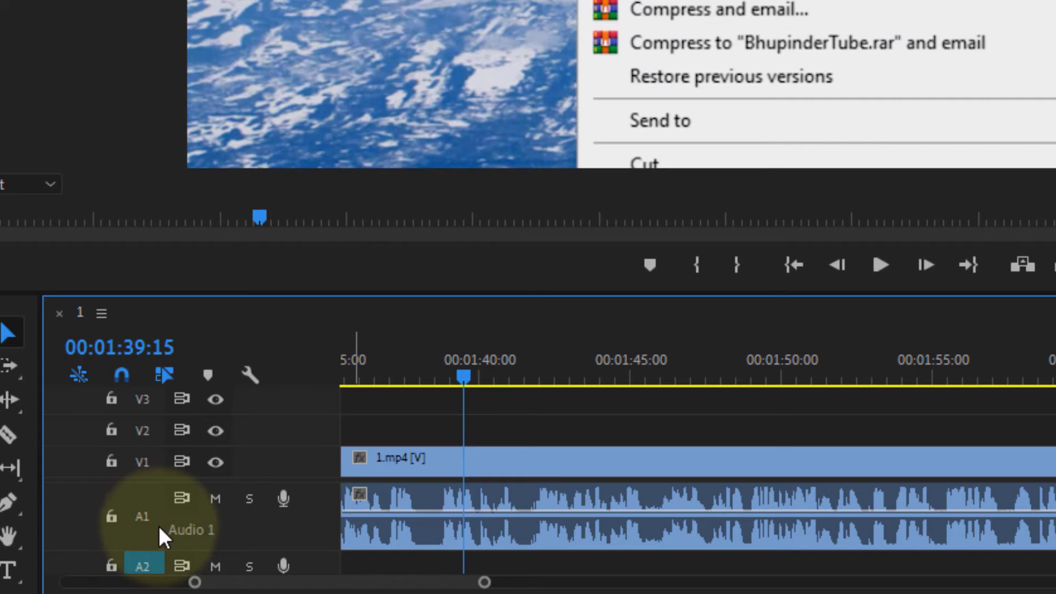
left_click(147, 430)
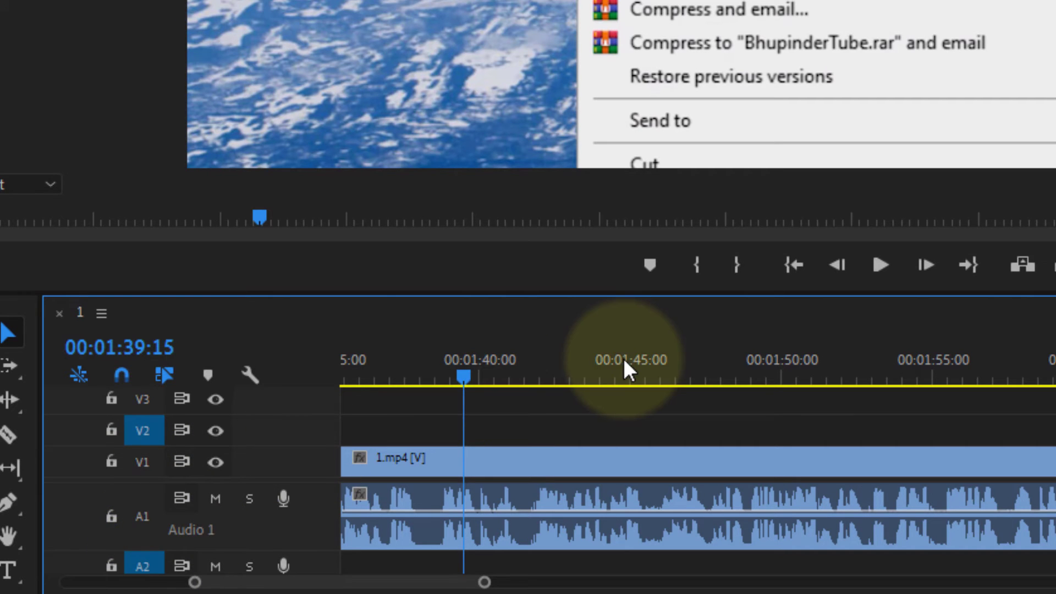
key("ctrl+v")
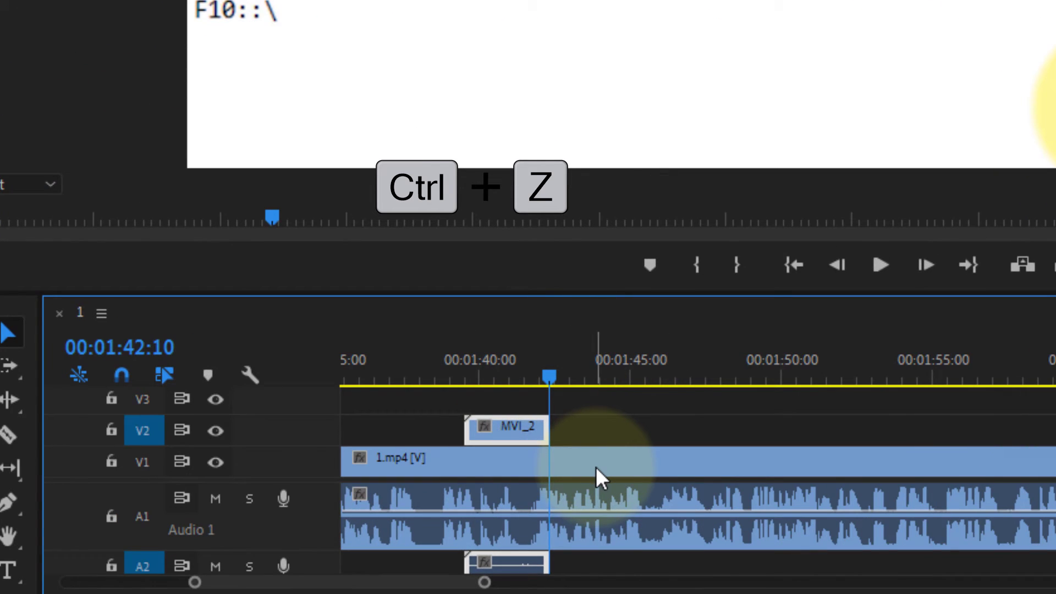
- Undo an accidental split of the 1.mp4 clip at the playhead
left_click(597, 466)
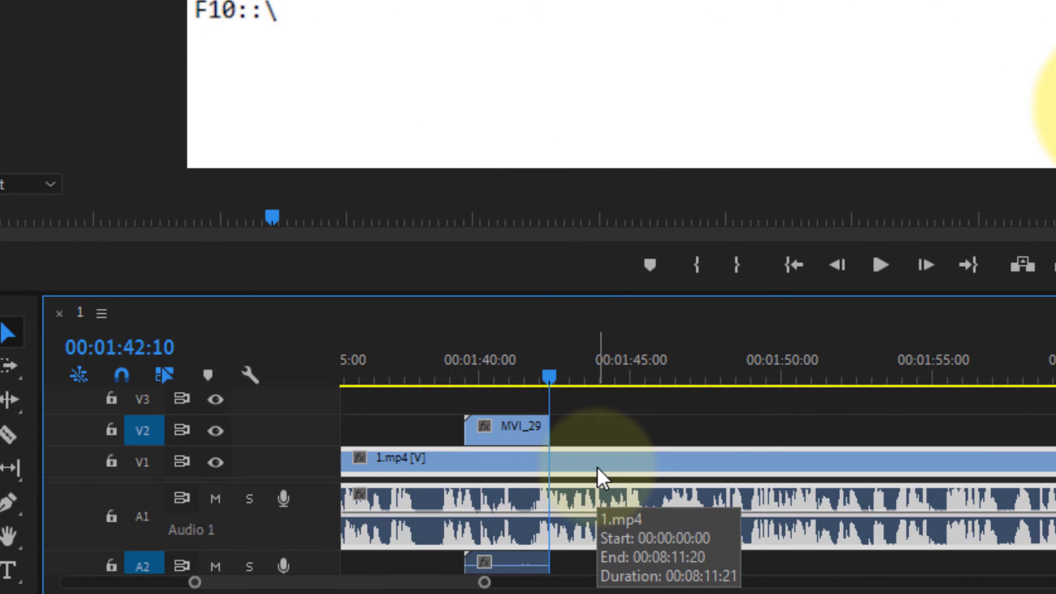
key("ctrl+k")
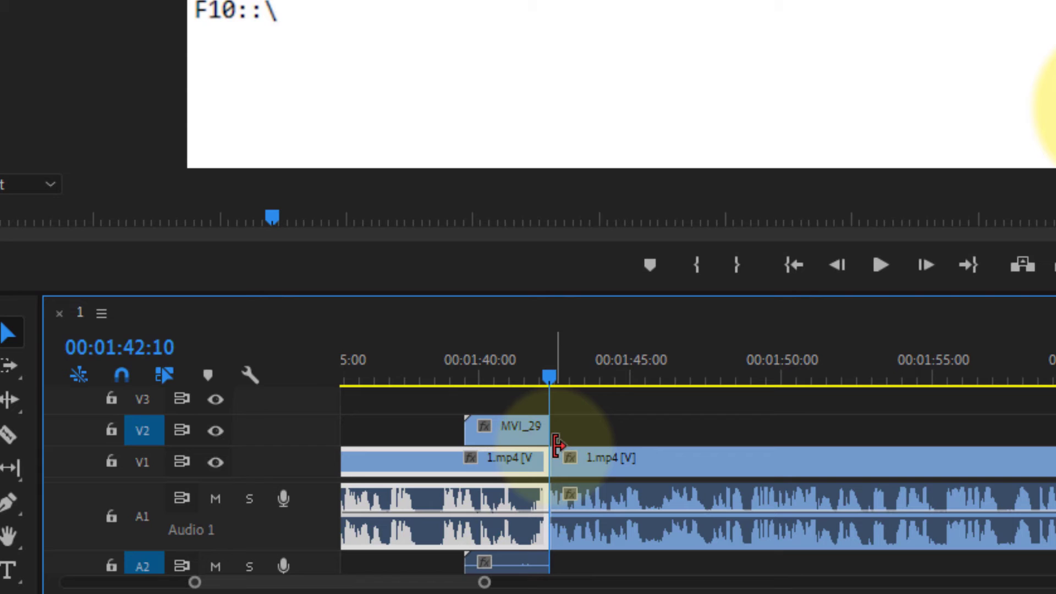
key("ctrl+z")
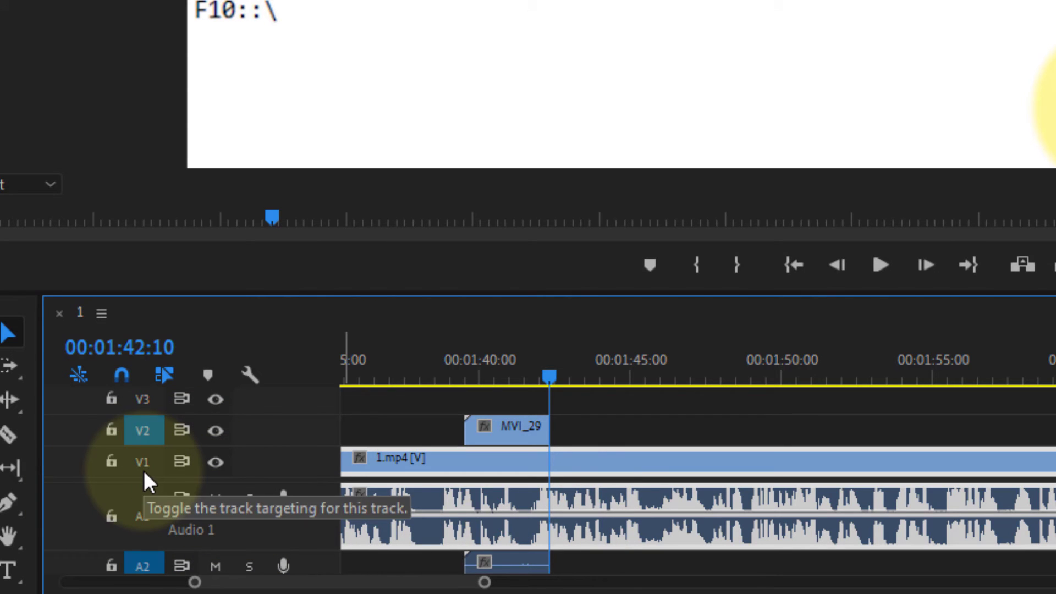
- Move the playhead to 00:01:46:02, retarget then untarget V1/A1, and undo the paste cutting 1.mp4
left_click(661, 375)
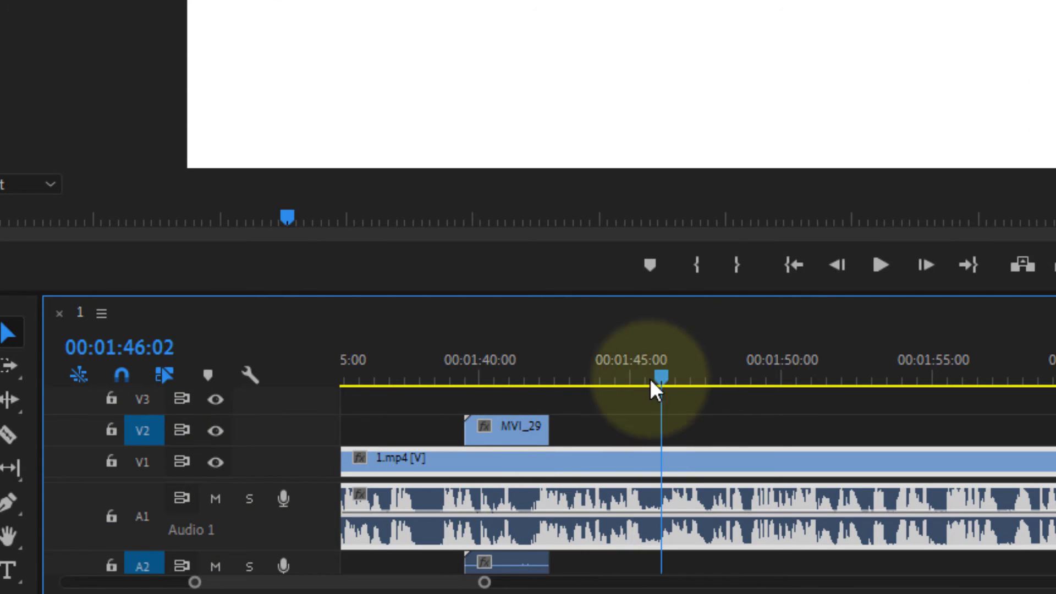
left_click(142, 462)
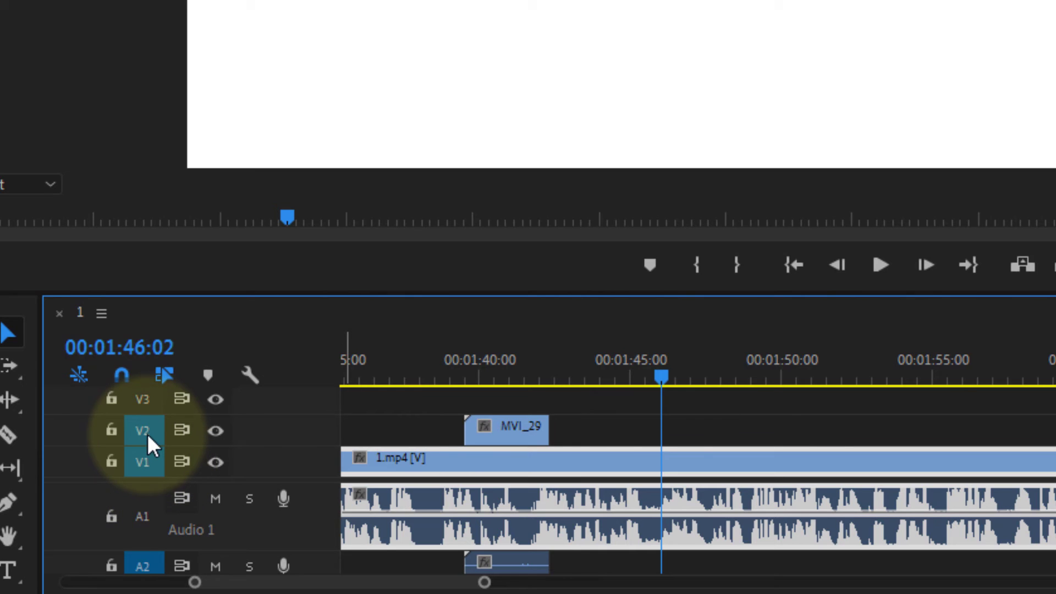
left_click(142, 516)
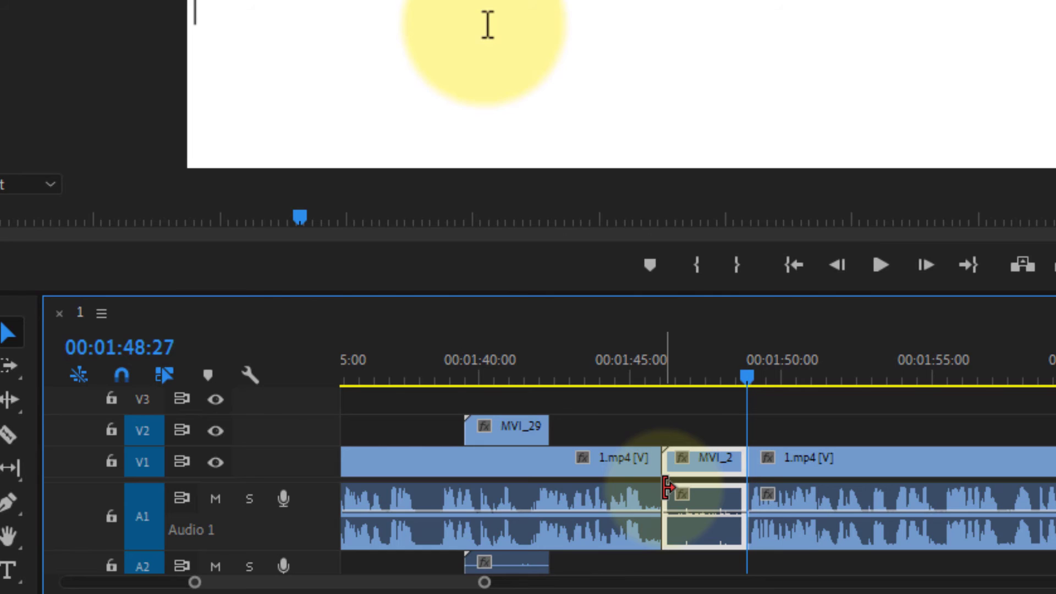
left_click(158, 502)
left_click(154, 467)
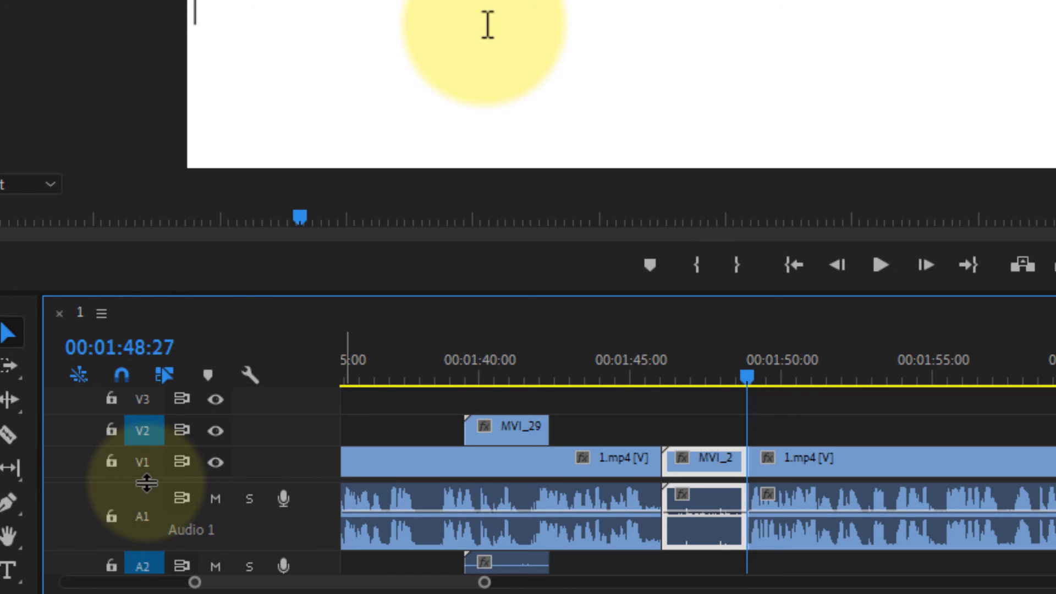
key("ctrl+z")
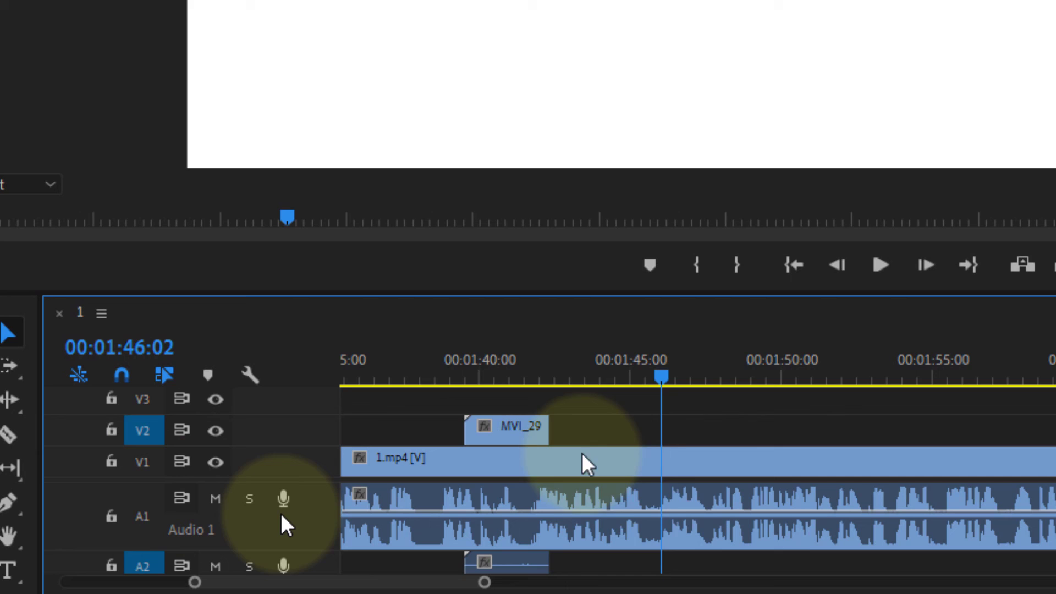